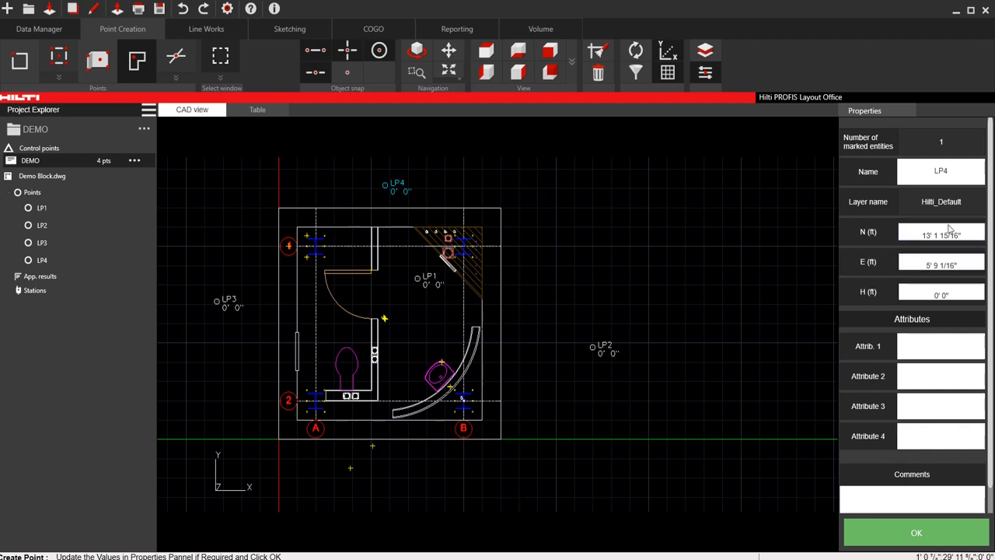
# Set the E coordinate of layout point LP3 to 5 ft in the point table and return to the CAD view
pyautogui.click(245, 114)
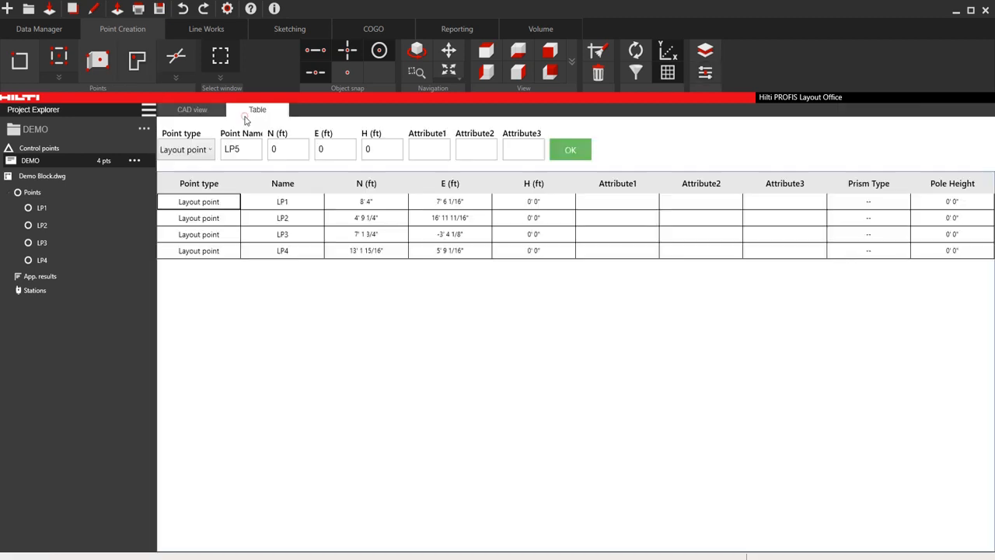
pyautogui.click(458, 225)
pyautogui.click(444, 236)
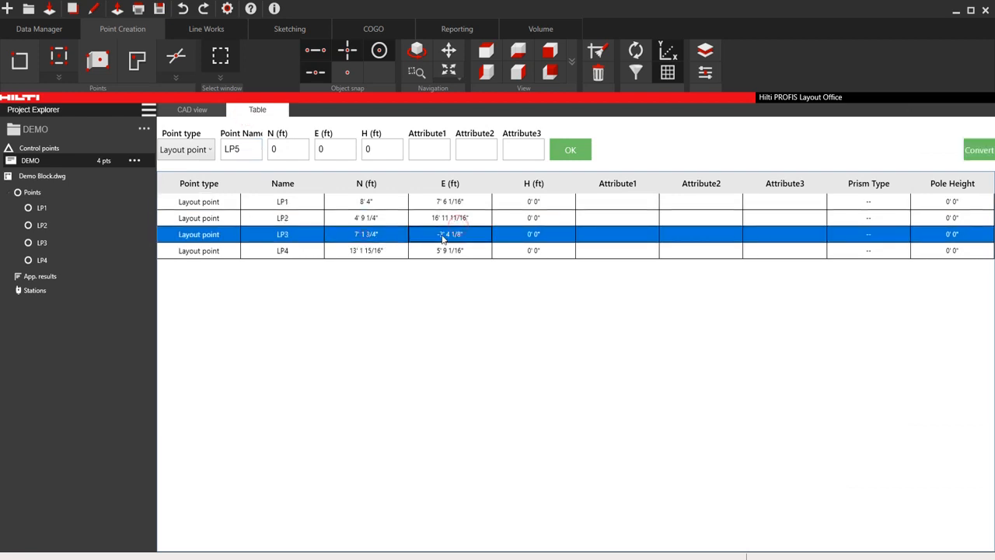
pyautogui.click(444, 237)
pyautogui.write('5')
pyautogui.press('Return')
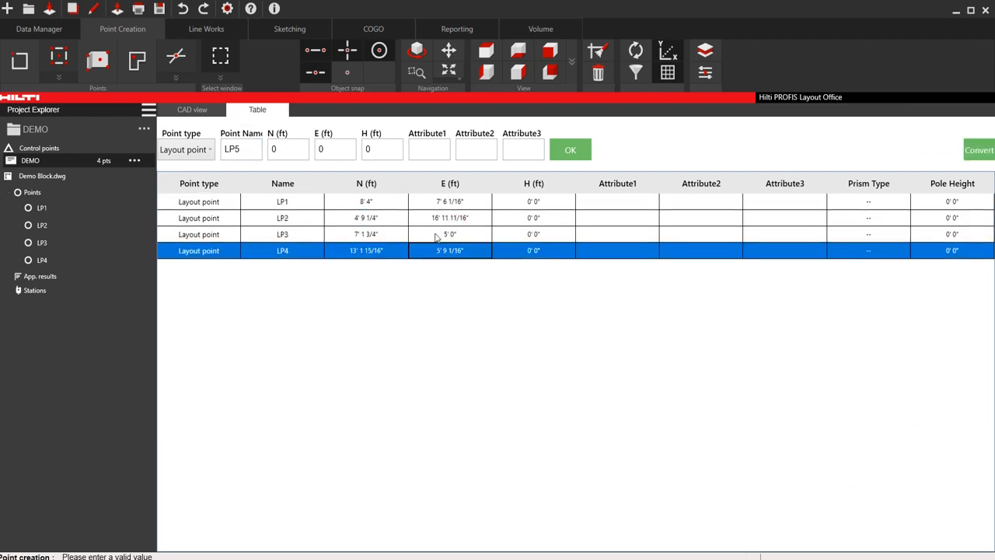
pyautogui.click(195, 109)
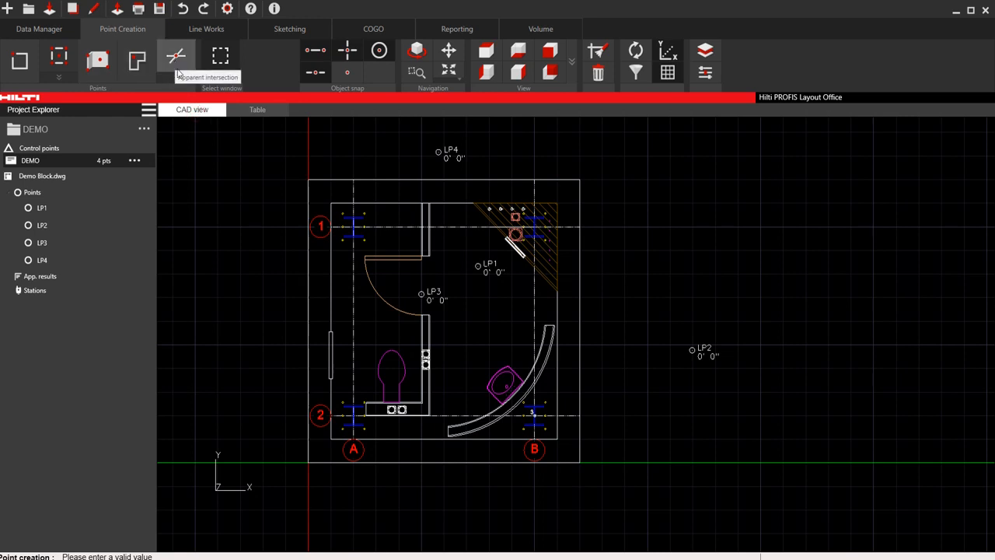
# Try to create an intersection point between the upper interior wall's edge line and the upper outer boundary line
pyautogui.click(177, 79)
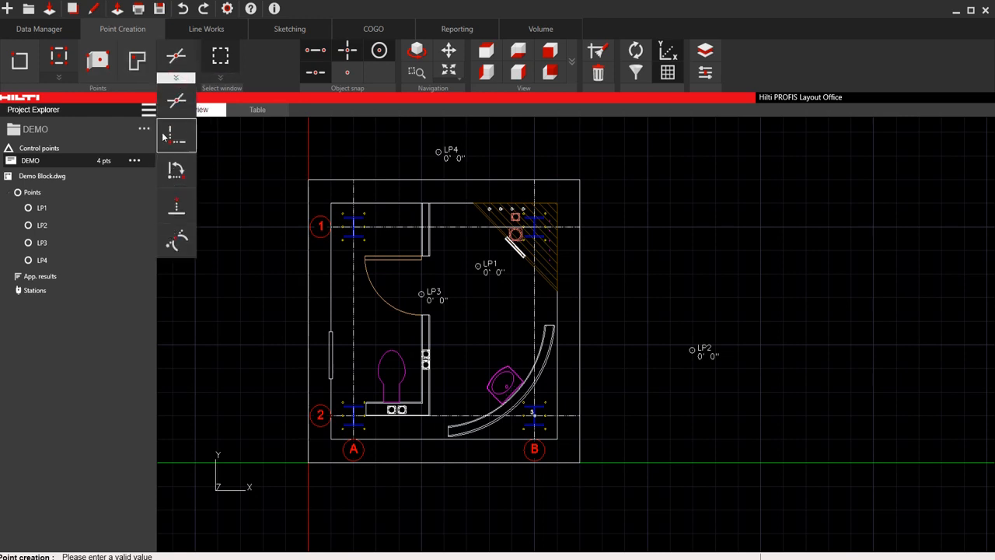
pyautogui.click(171, 103)
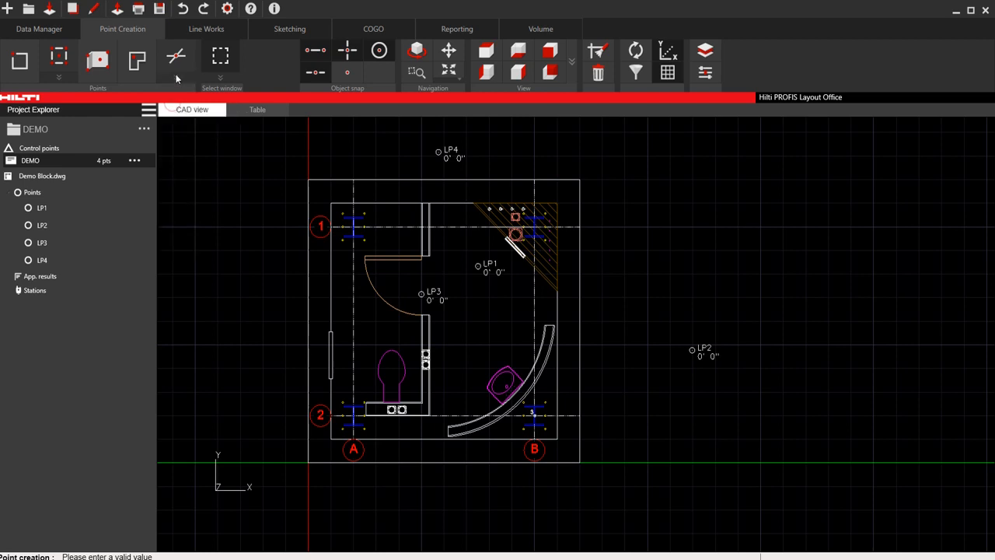
pyautogui.scroll(1, 418, 222)
pyautogui.scroll(5, 418, 223)
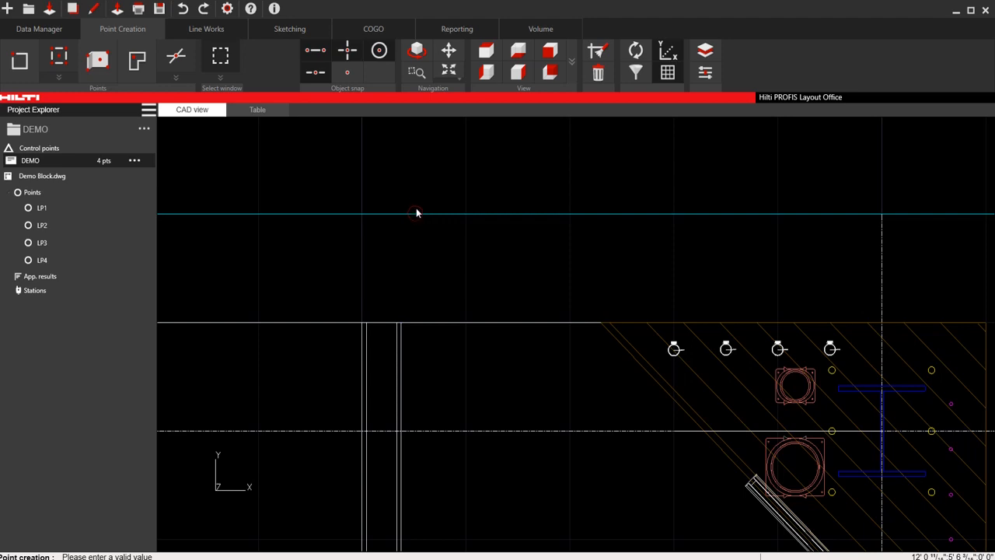
pyautogui.scroll(-5, 457, 299)
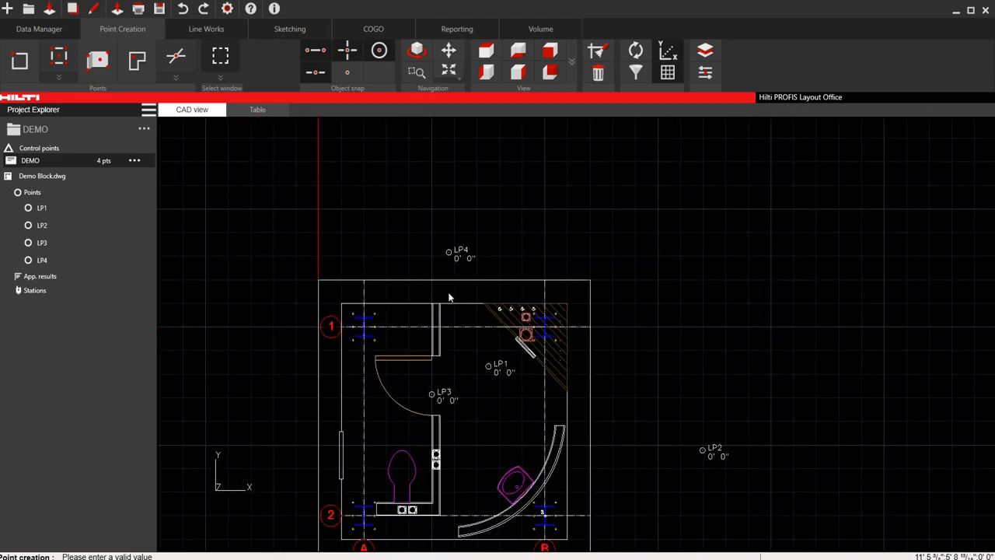
pyautogui.scroll(5, 427, 302)
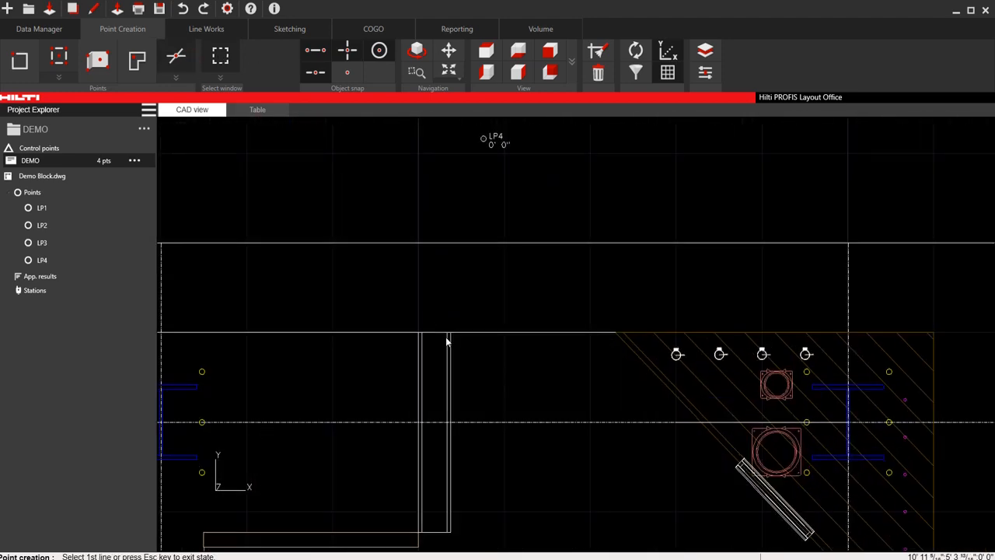
pyautogui.click(449, 336)
pyautogui.click(450, 244)
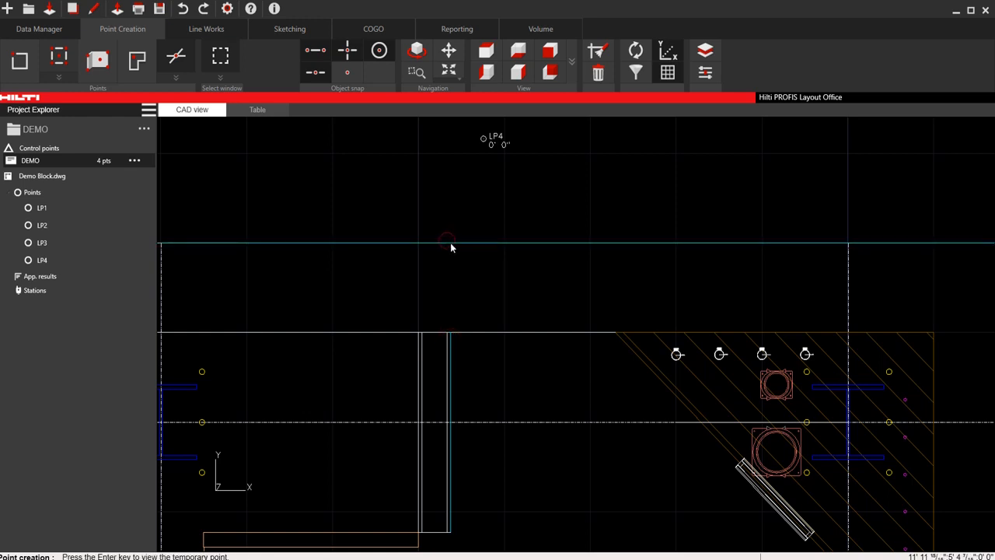
pyautogui.click(576, 320)
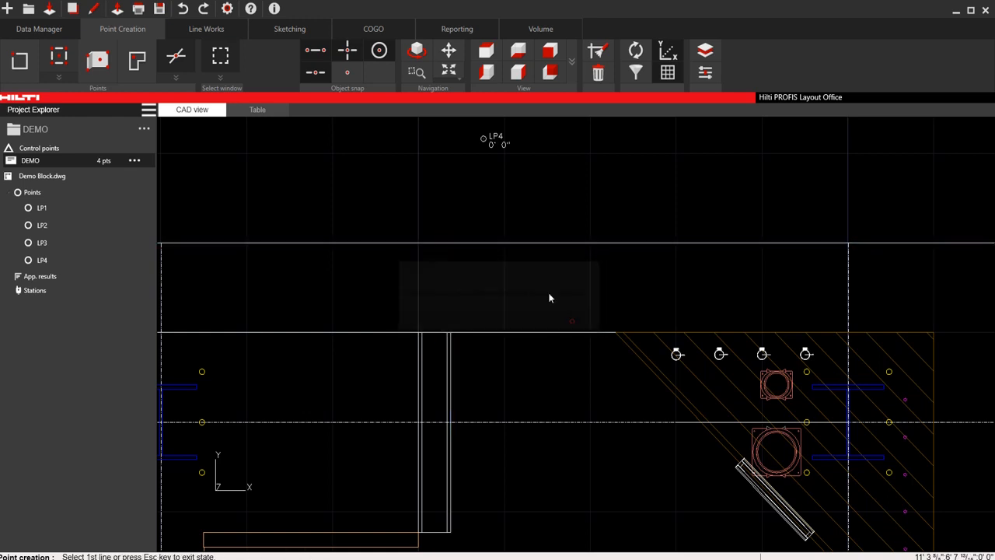
# Create a layout point where the extension of the upper interior wall's edge line meets the upper outer boundary line
pyautogui.click(175, 78)
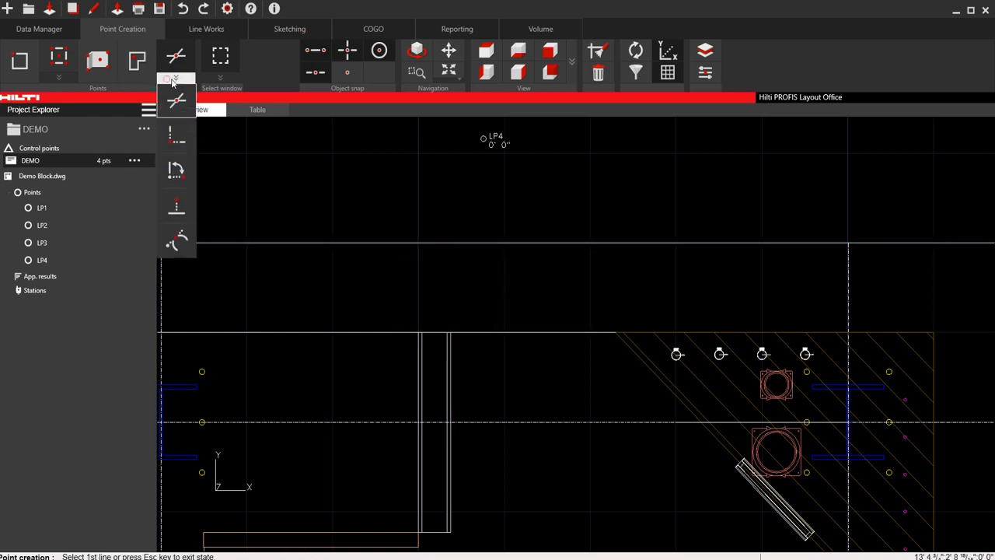
pyautogui.click(179, 128)
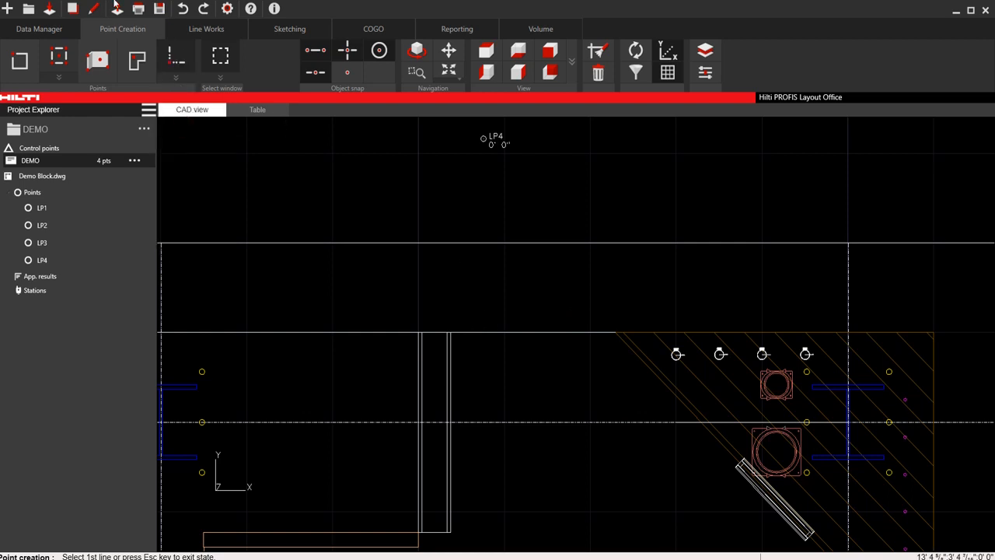
pyautogui.click(451, 343)
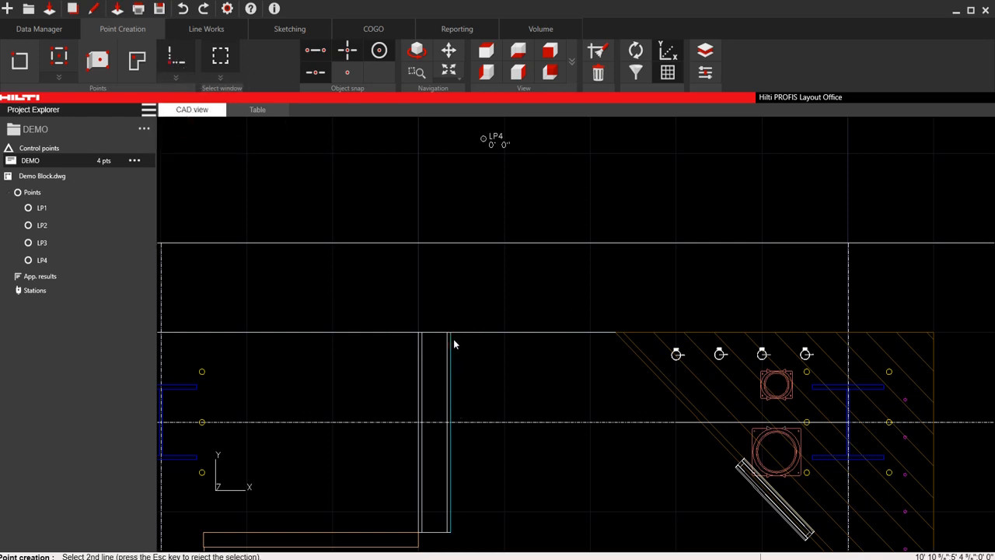
pyautogui.click(461, 244)
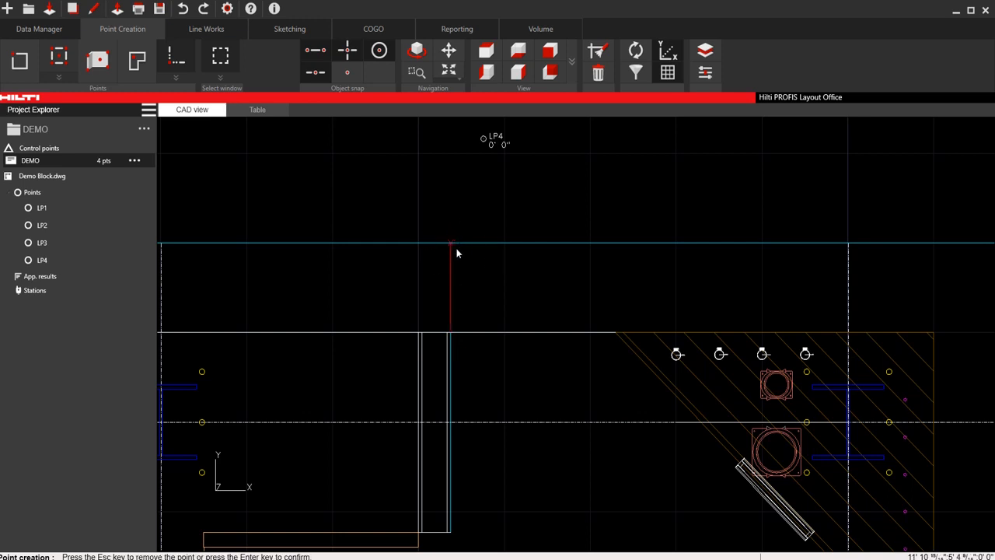
pyautogui.press('Return')
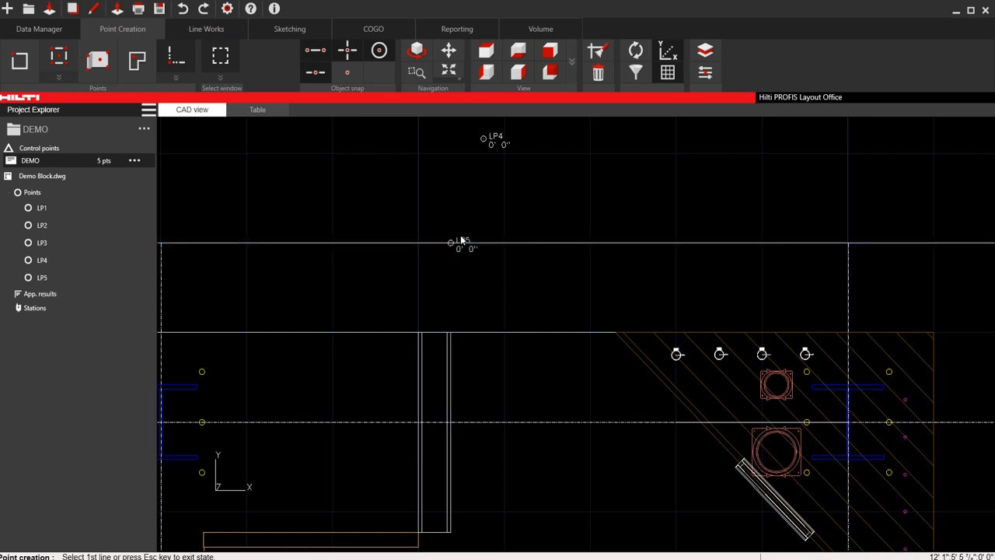
# Preview a distance-and-direction point 5 ft from the upper-right corner of the hatched area
pyautogui.click(178, 77)
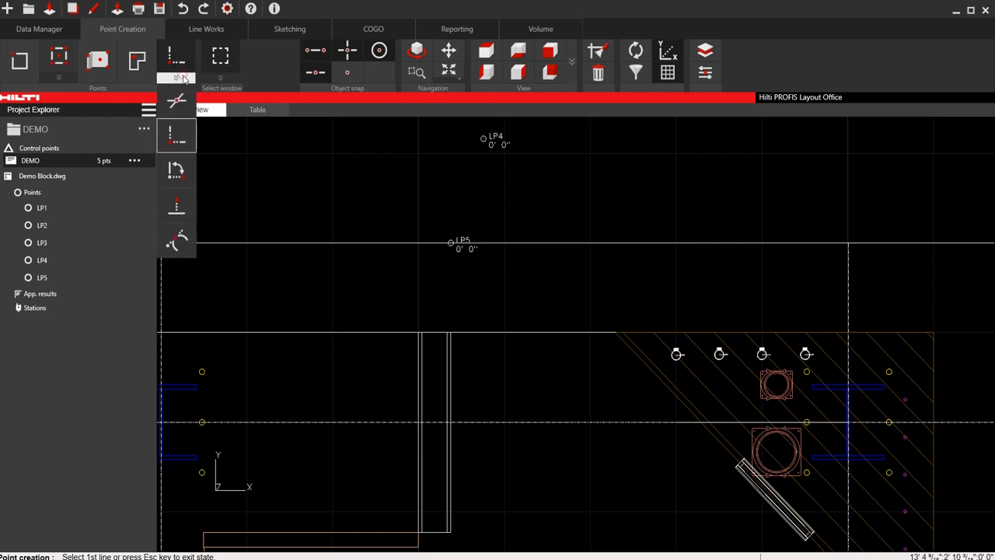
pyautogui.click(174, 171)
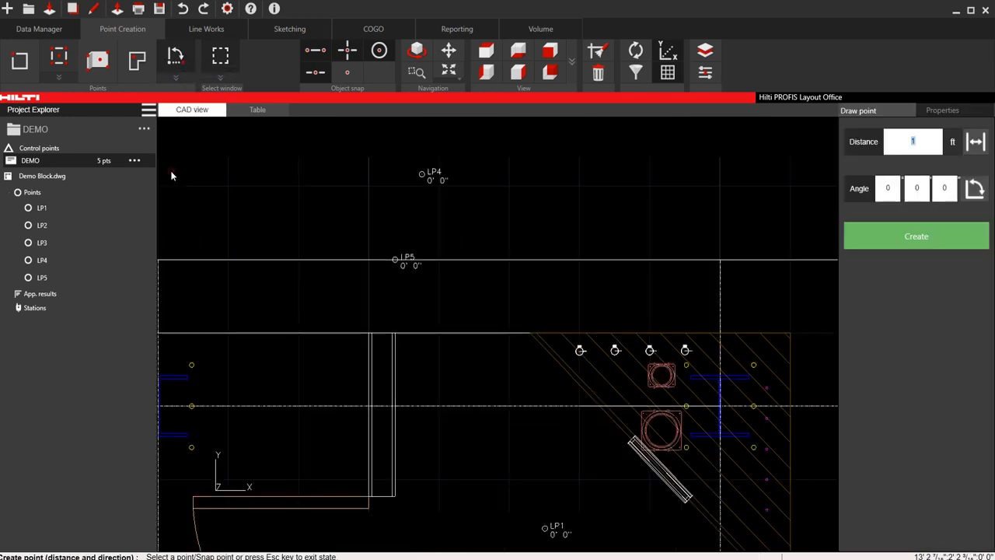
pyautogui.scroll(-4, 395, 333)
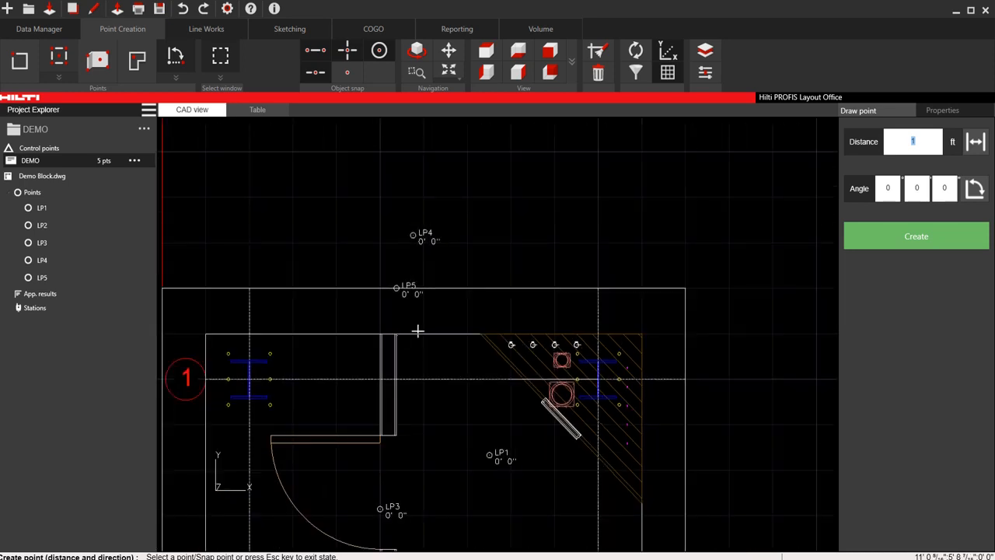
pyautogui.scroll(4, 355, 329)
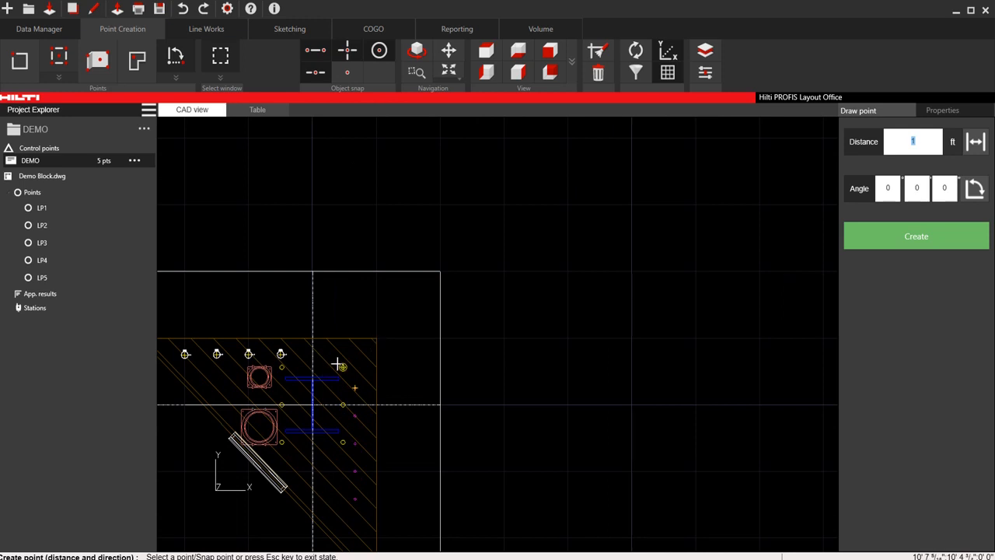
pyautogui.click(377, 338)
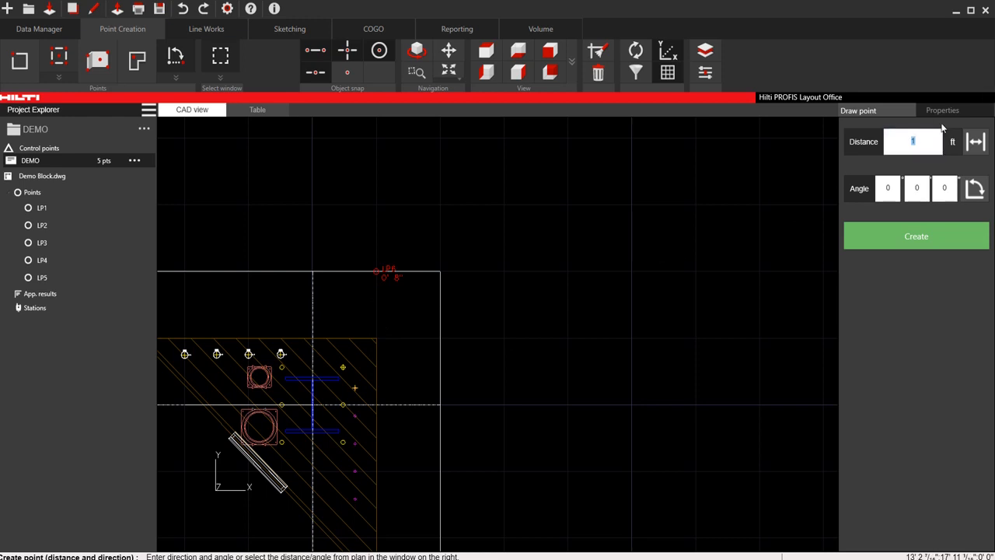
pyautogui.click(926, 143)
pyautogui.write('5')
pyautogui.scroll(-5, 477, 240)
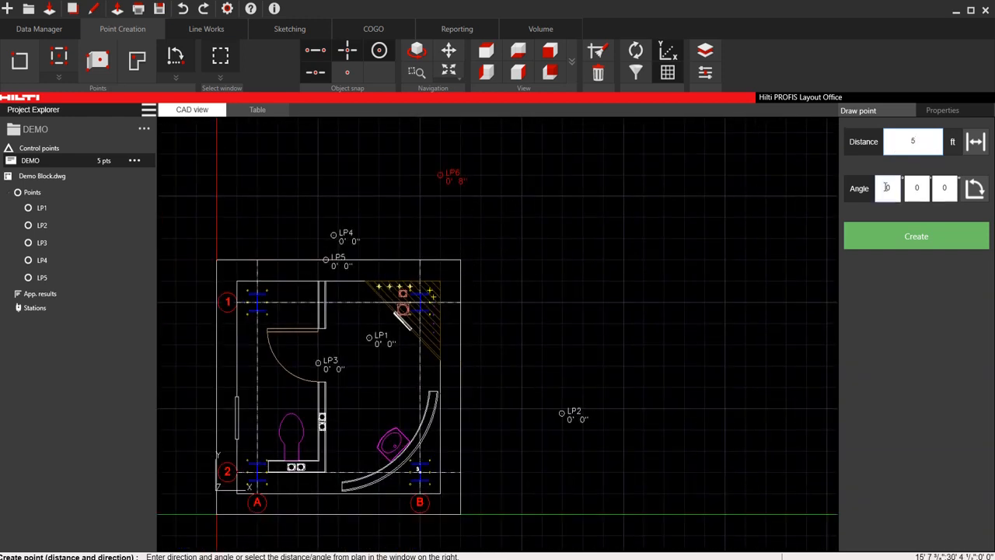
pyautogui.click(887, 188)
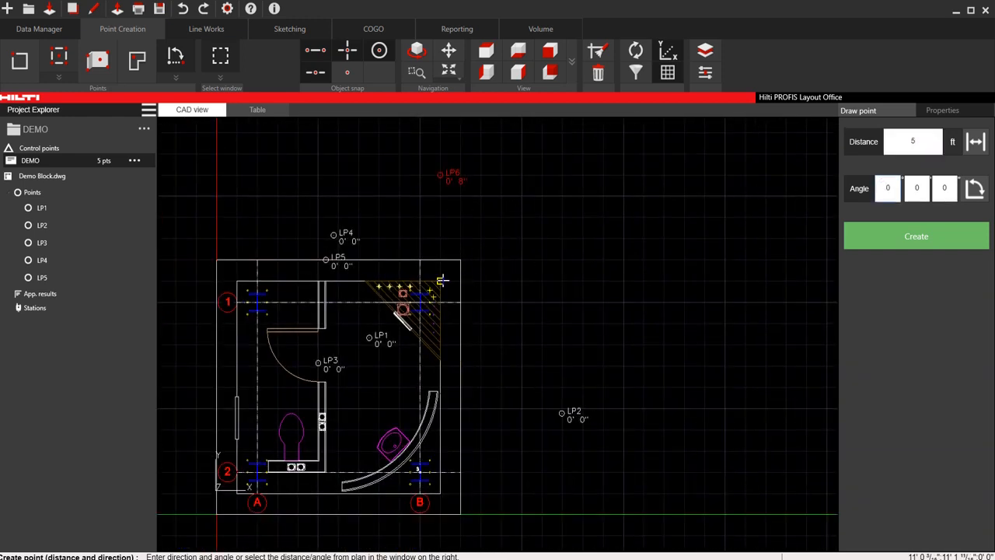
# Set the previewed point's distance to 1 ft and its angle to 45 degrees
pyautogui.click(912, 141)
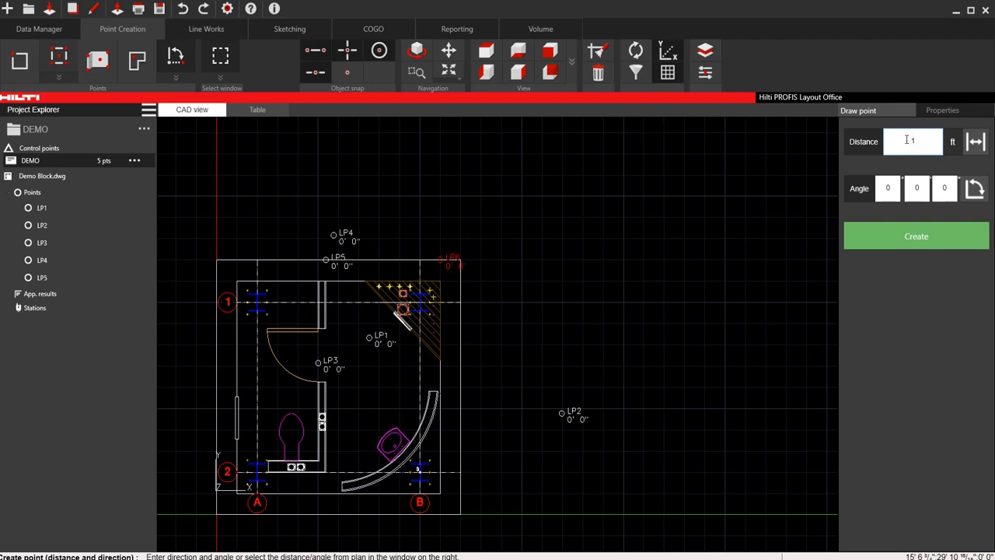
pyautogui.write('1')
pyautogui.click(881, 187)
pyautogui.write('1')
pyautogui.press('BackSpace')
pyautogui.press('BackSpace')
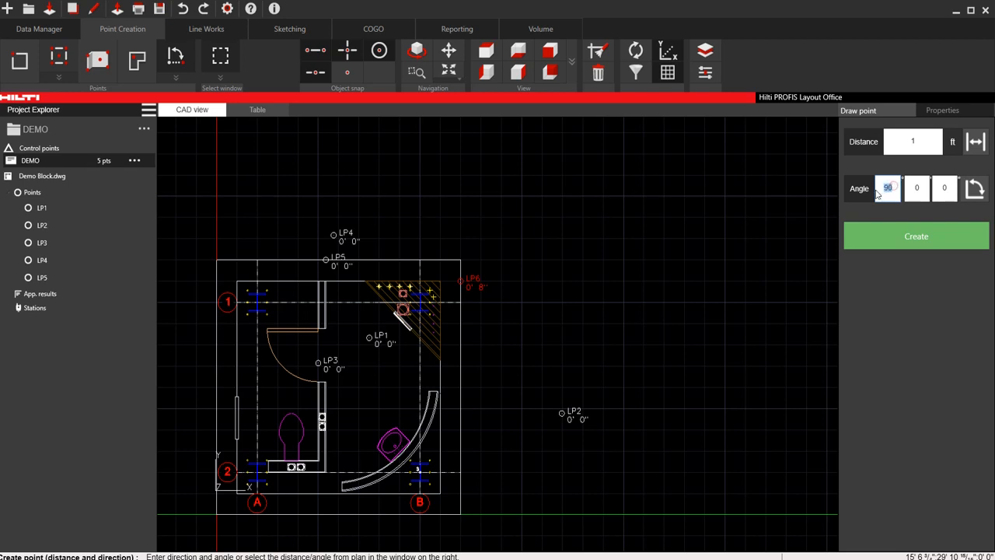
pyautogui.write('45')
pyautogui.scroll(3, 440, 280)
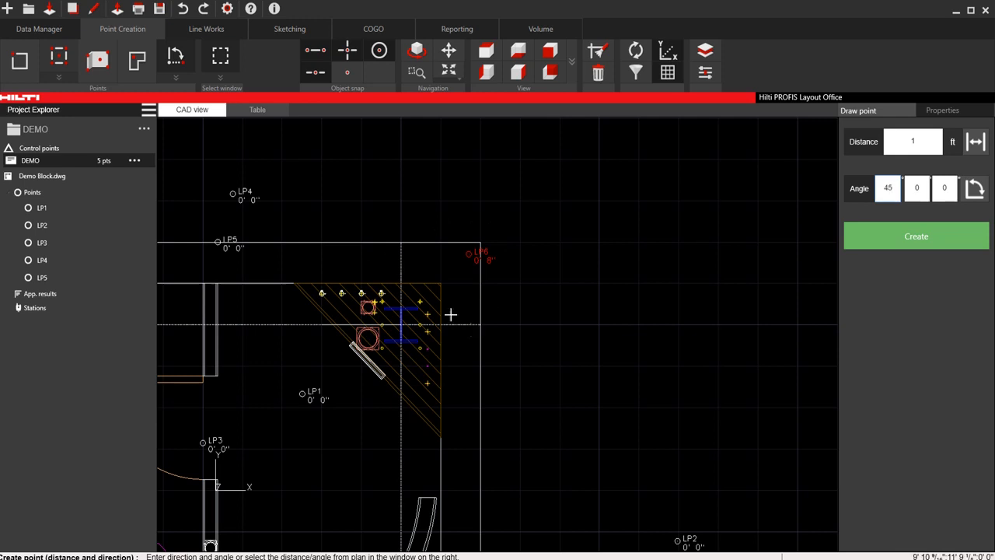
pyautogui.click(176, 78)
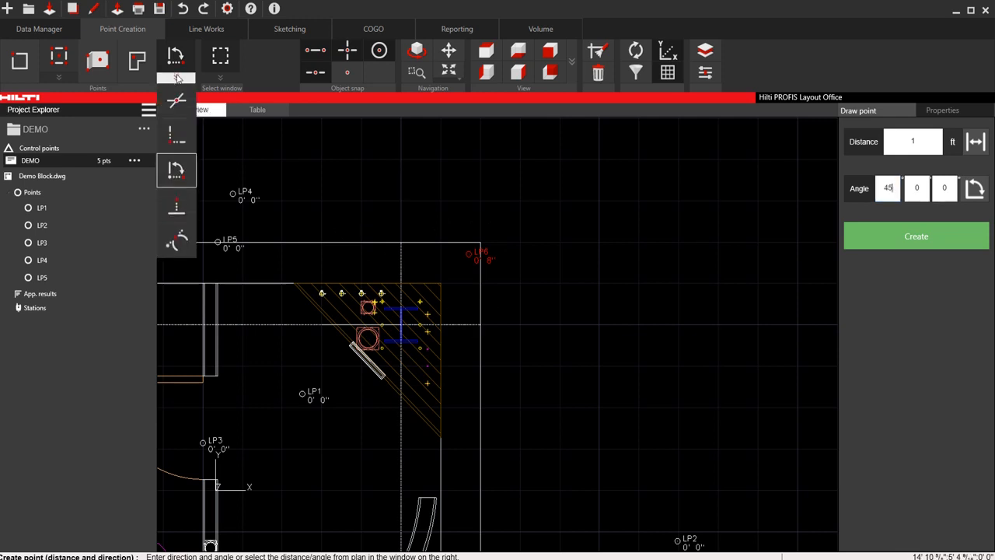
pyautogui.click(175, 205)
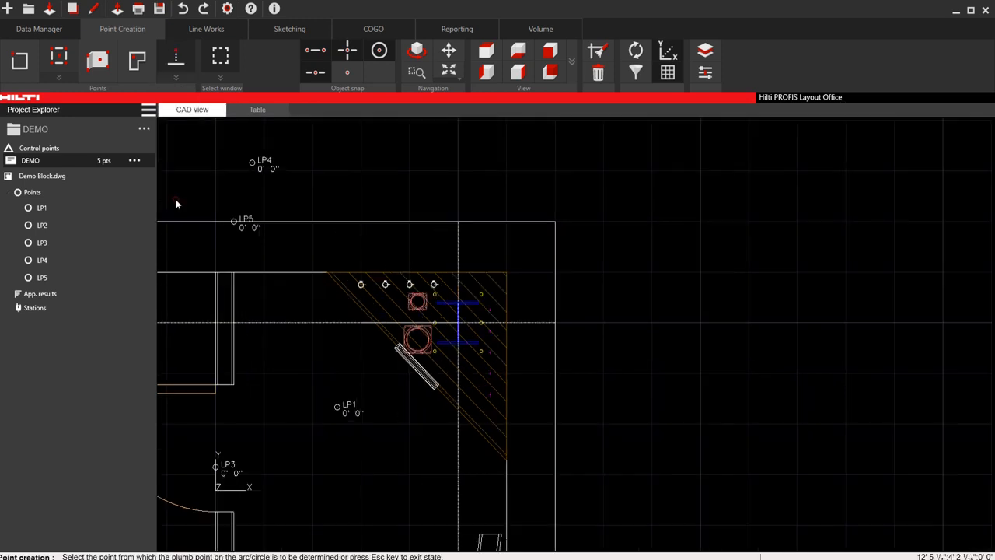
pyautogui.click(253, 162)
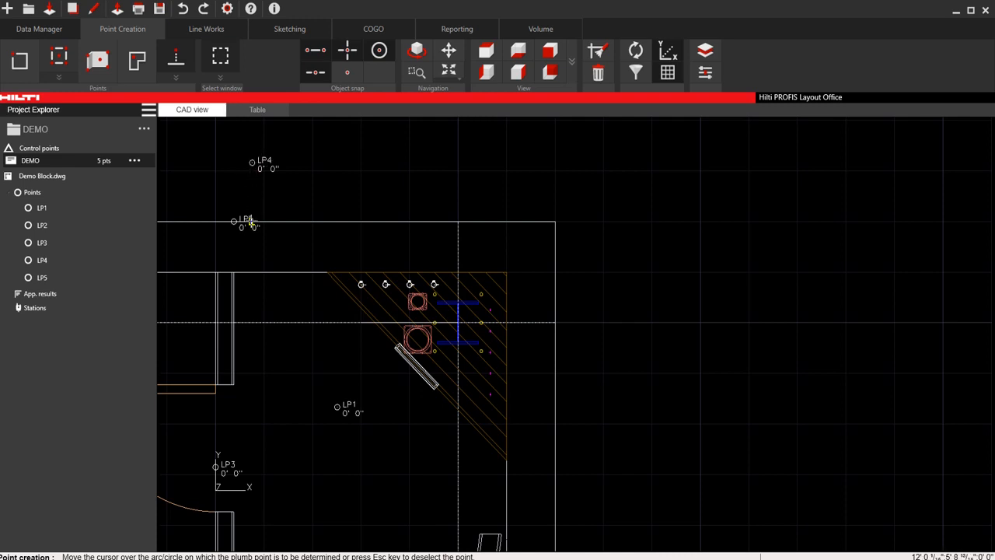
pyautogui.scroll(3, 248, 224)
pyautogui.moveTo(245, 215); pyautogui.dragTo(264, 273, button='middle')
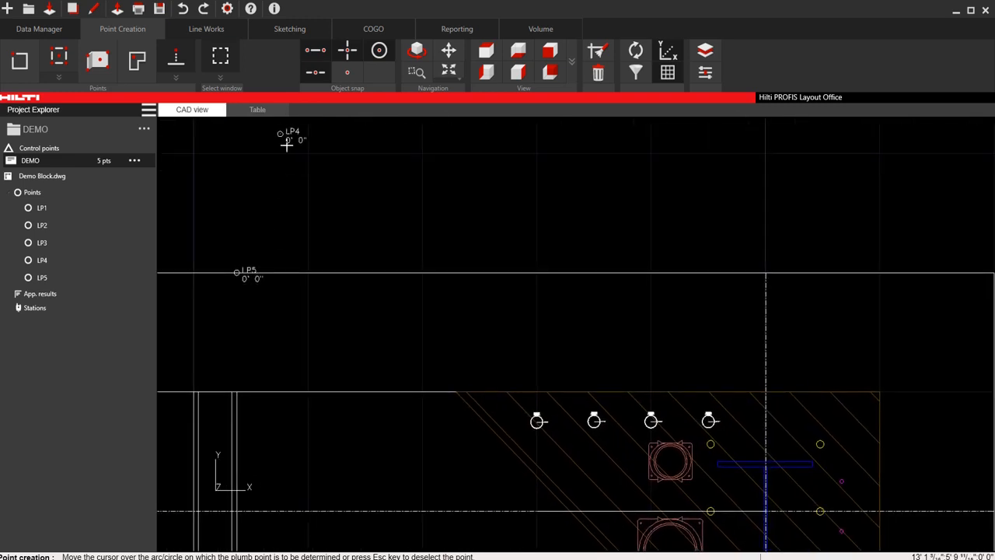
pyautogui.press('Escape')
pyautogui.press('Escape')
# Create plumb points from LP1 on the vertical gridline B and on the outer boundary line to its right
pyautogui.click(185, 59)
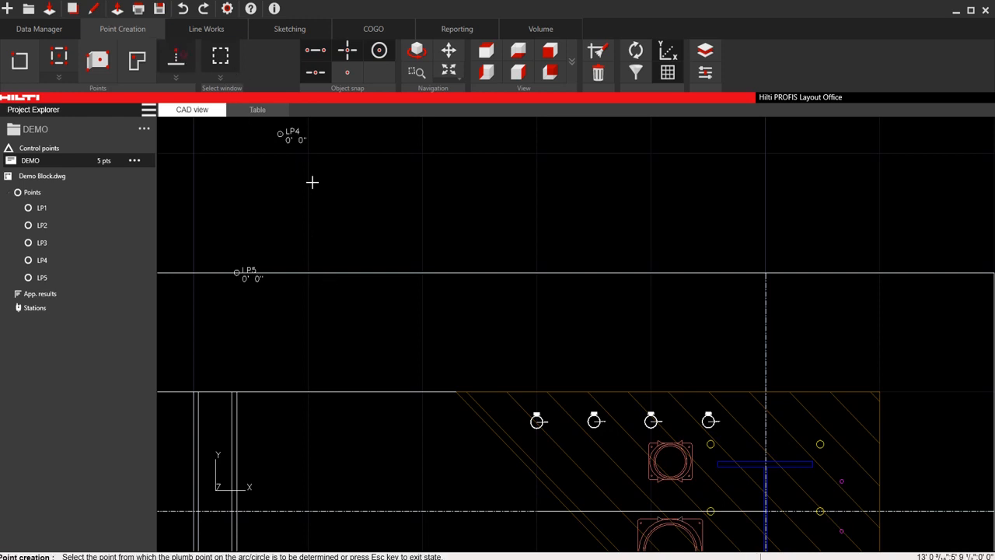
pyautogui.scroll(-4, 399, 337)
pyautogui.moveTo(450, 472); pyautogui.dragTo(424, 215, button='middle')
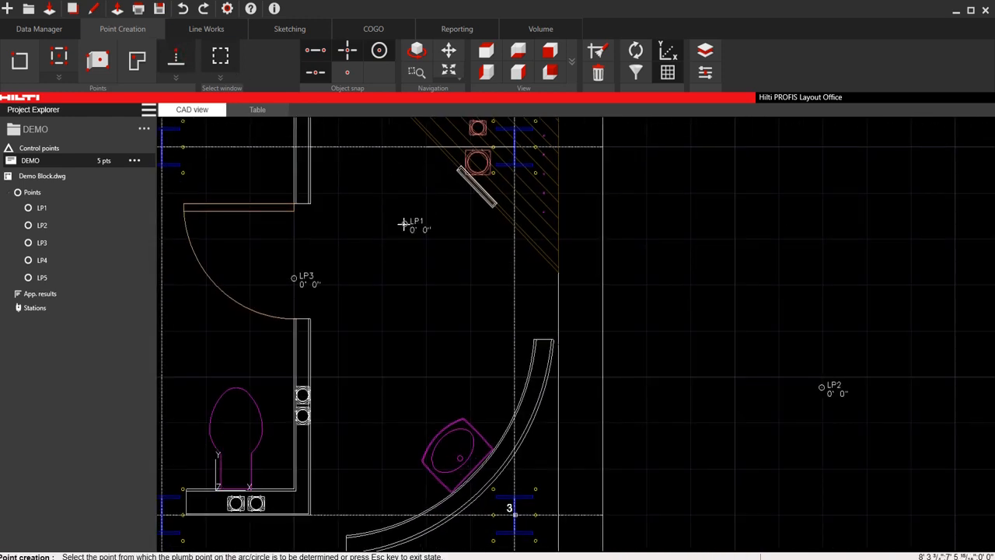
pyautogui.click(403, 225)
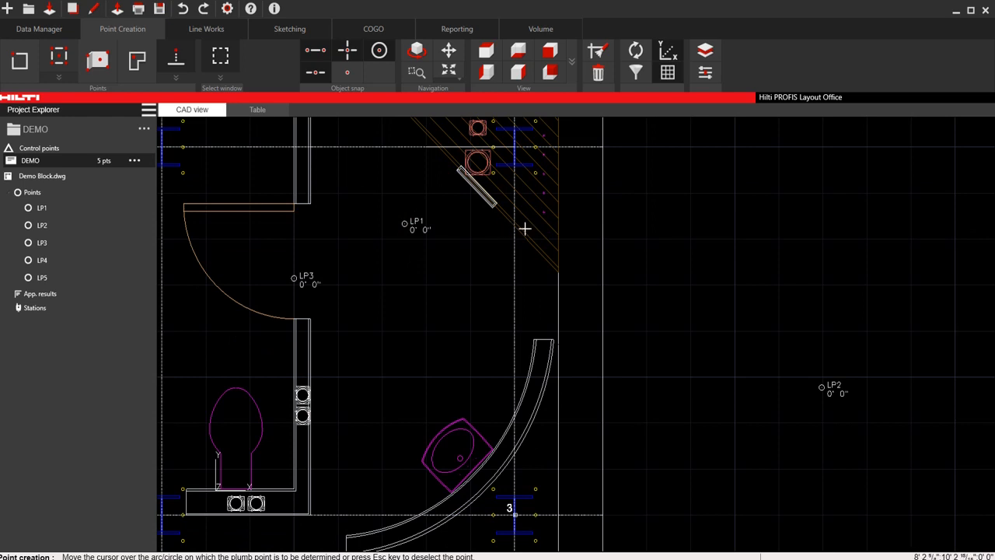
pyautogui.scroll(4, 514, 224)
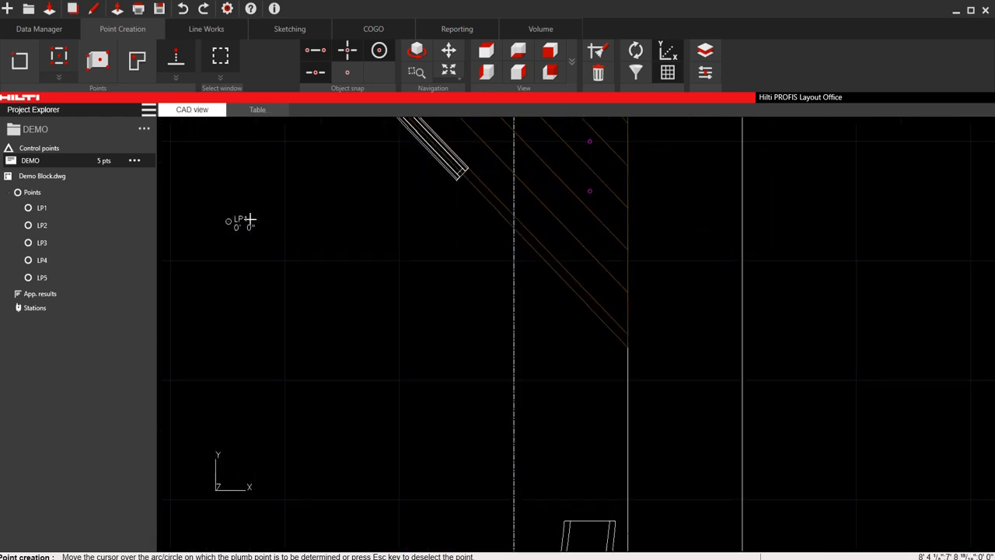
pyautogui.click(513, 222)
pyautogui.click(742, 221)
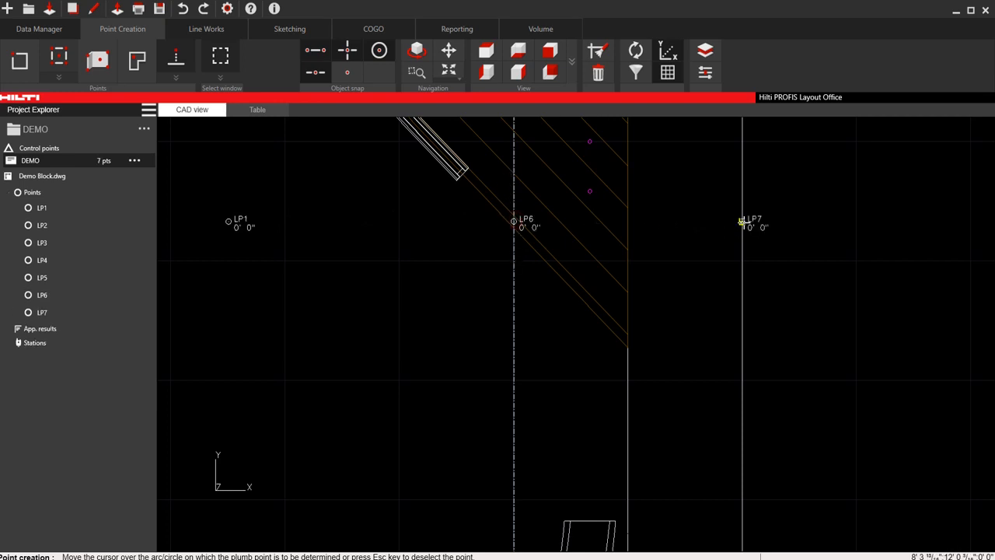
# Create plumb points from LP1 on vertical gridline A, the outer wall line and the outer boundary line on its left side
pyautogui.scroll(-4, 397, 259)
pyautogui.moveTo(366, 269); pyautogui.dragTo(923, 260, button='middle')
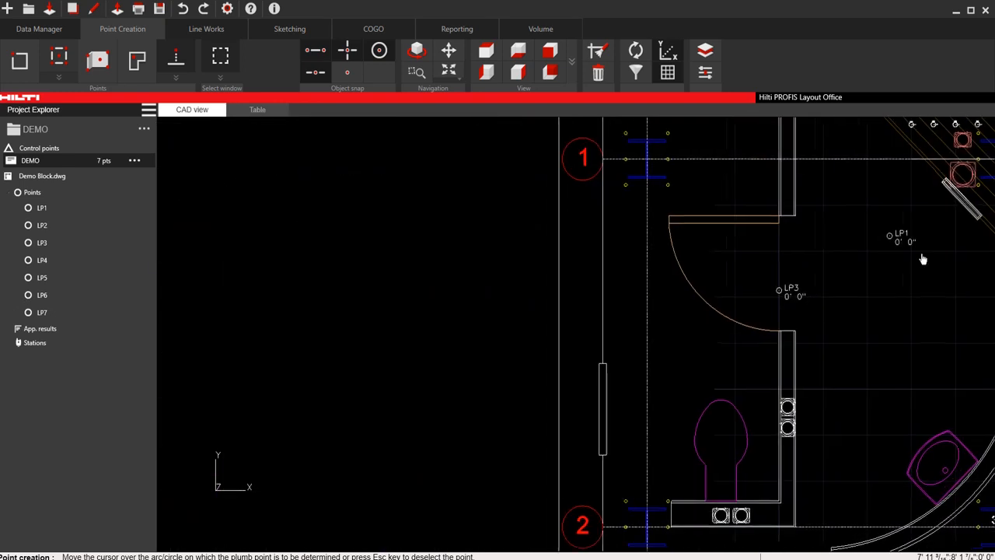
pyautogui.click(649, 236)
pyautogui.click(605, 233)
pyautogui.click(561, 234)
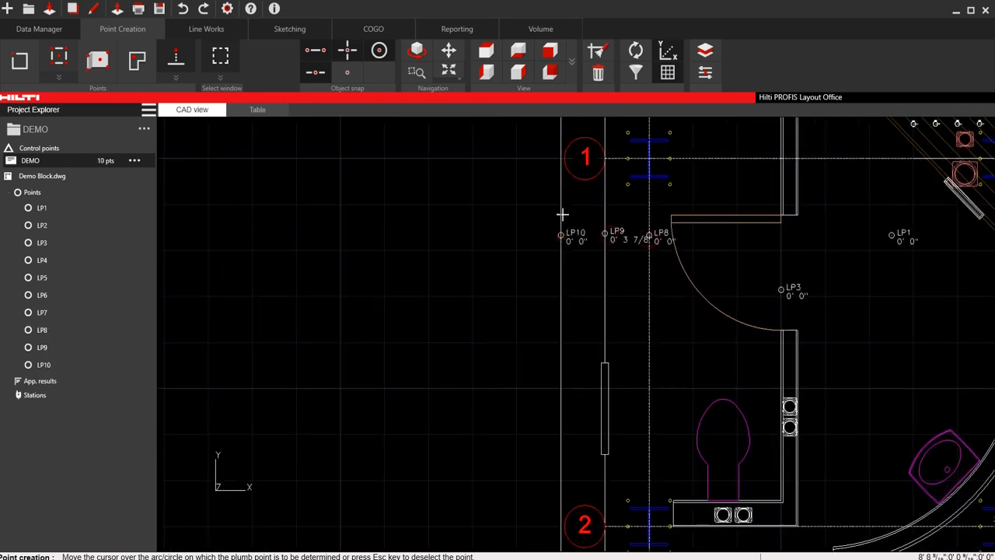
pyautogui.scroll(-2, 740, 259)
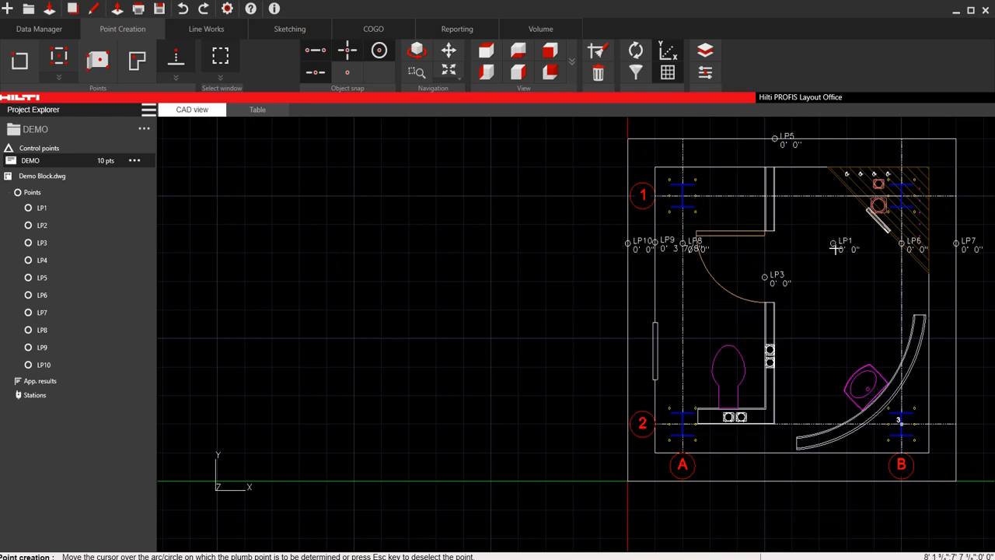
pyautogui.press('Escape')
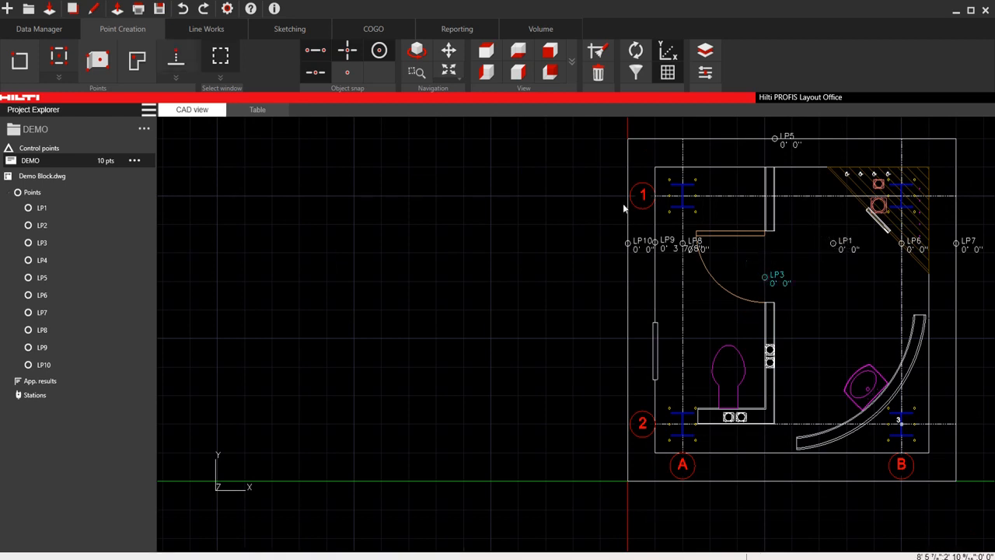
# Create plumb points from LP3 on the left wall line, vertical gridline A and the left outer boundary line
pyautogui.click(176, 60)
pyautogui.click(767, 276)
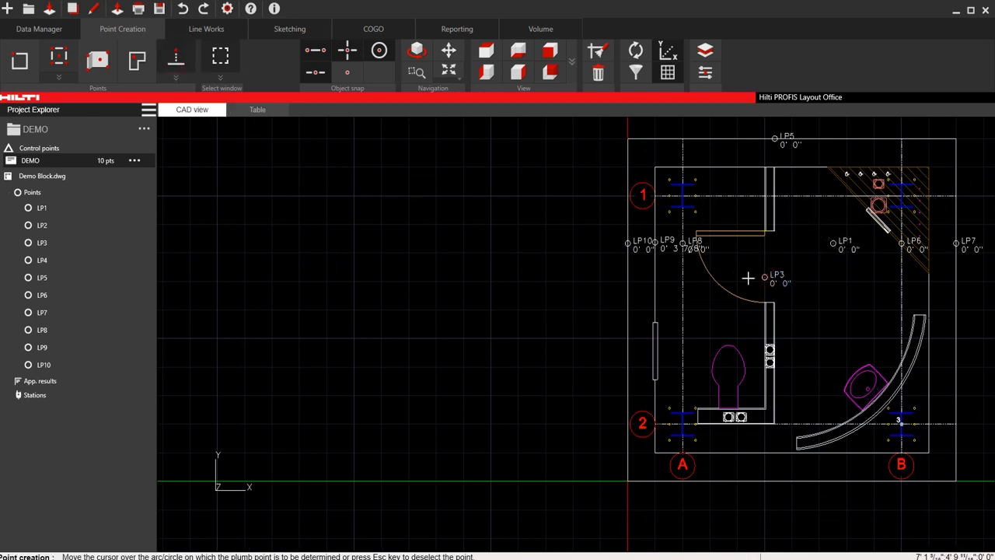
pyautogui.click(685, 277)
pyautogui.click(683, 277)
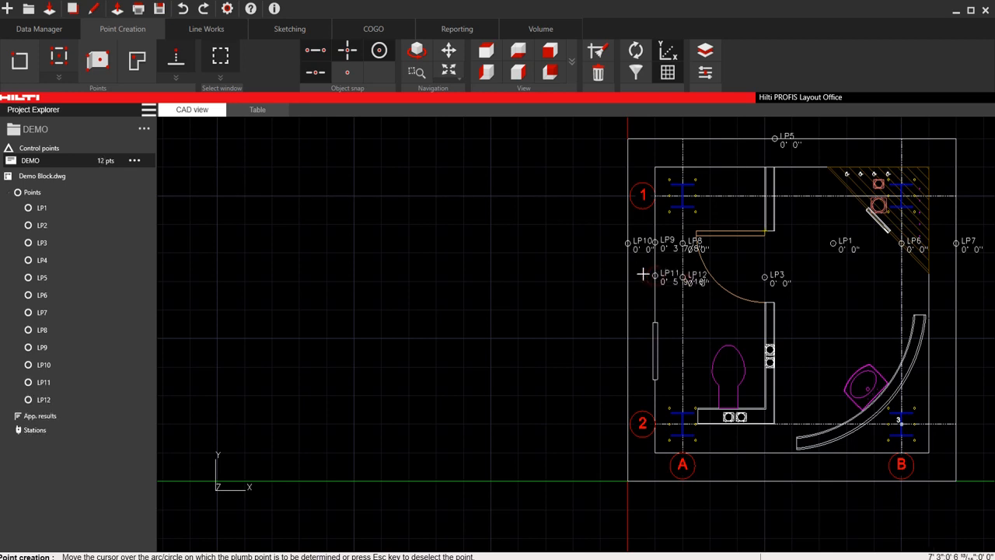
pyautogui.click(629, 276)
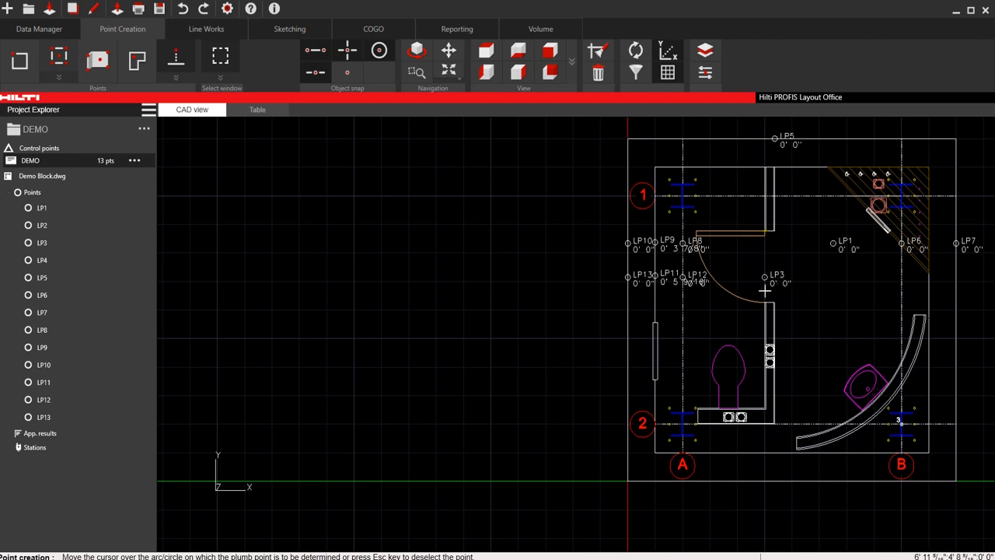
# Create two arc/circle plumb points from LP3 on opposite sides of the upper-left bolt circle at column B-2
pyautogui.scroll(5, 766, 277)
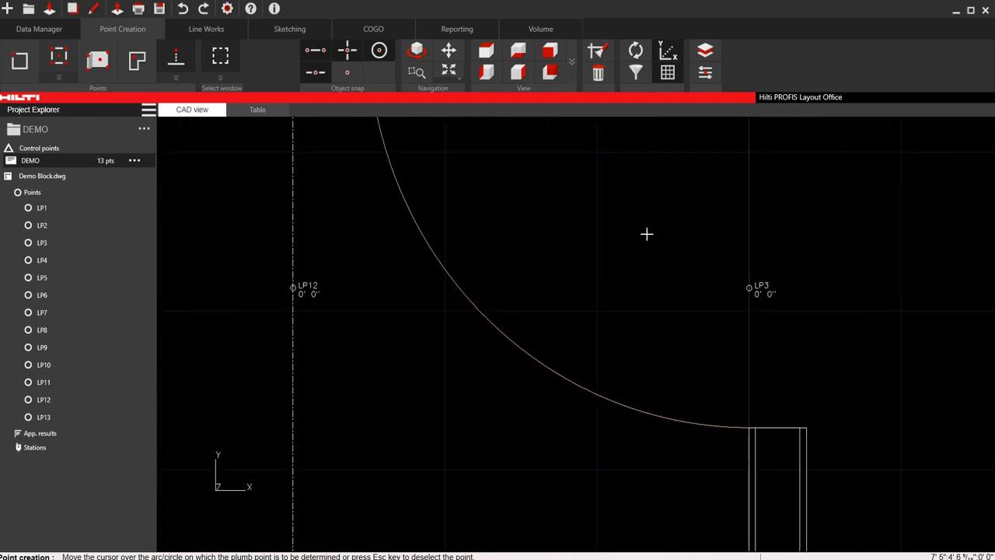
pyautogui.click(176, 78)
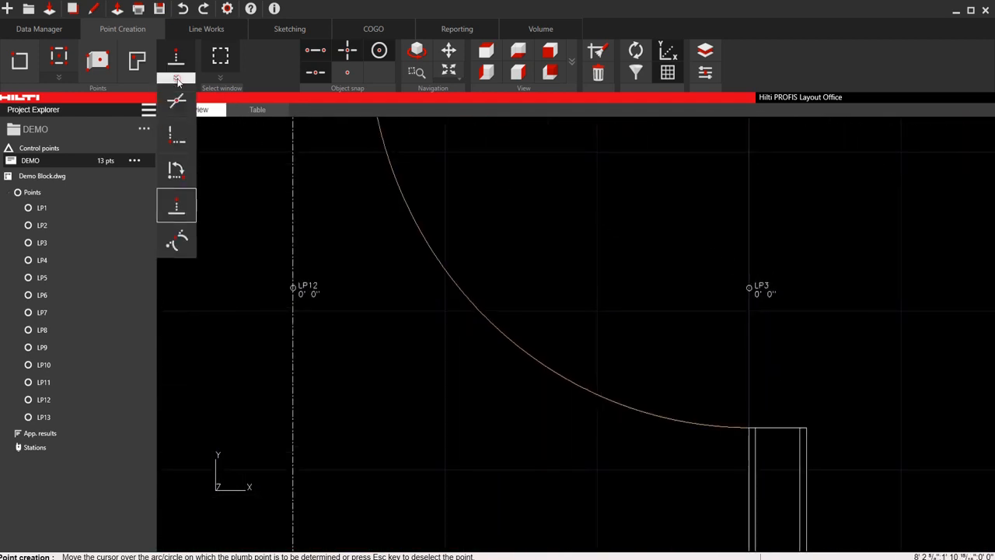
pyautogui.click(177, 235)
pyautogui.scroll(-5, 378, 265)
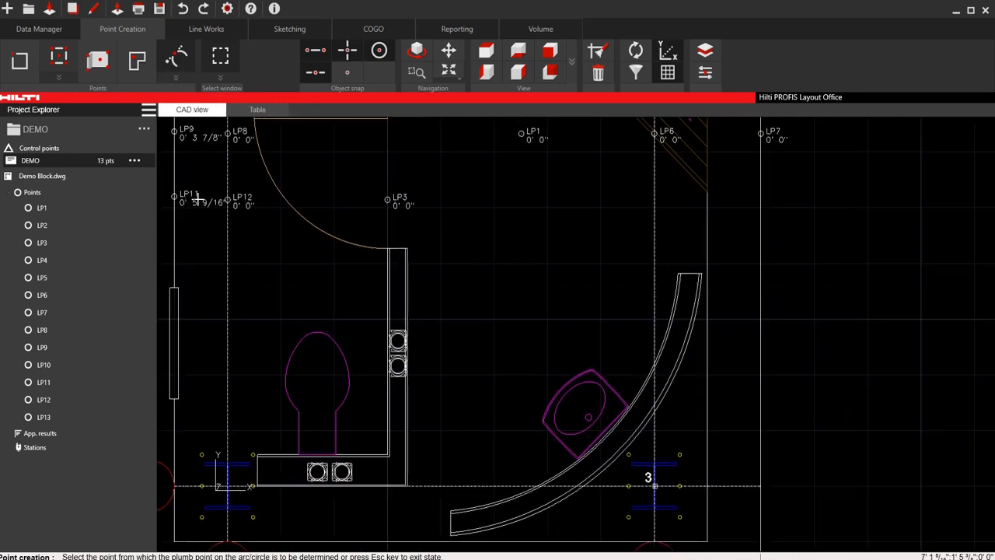
pyautogui.scroll(-2, 251, 207)
pyautogui.scroll(4, 219, 197)
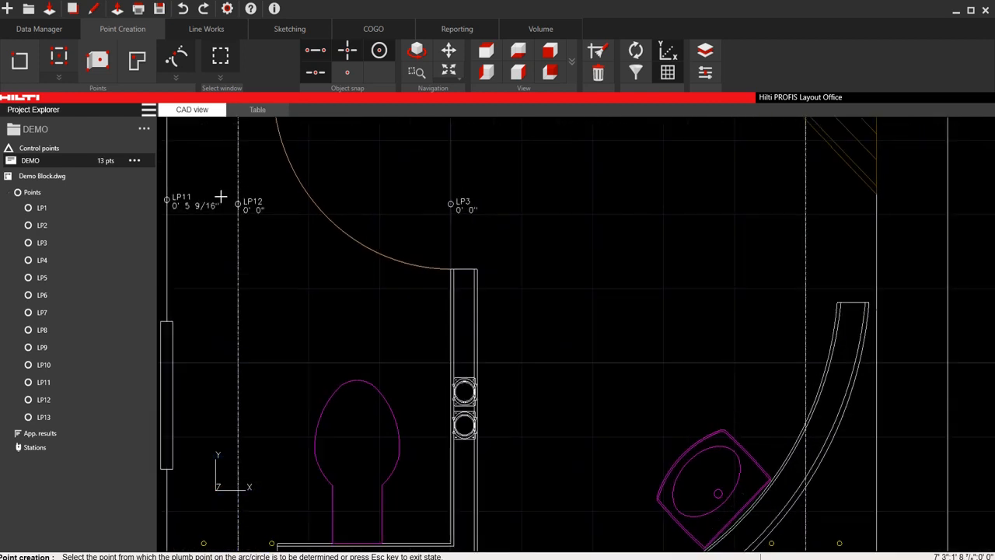
pyautogui.scroll(-1, 393, 226)
pyautogui.click(431, 210)
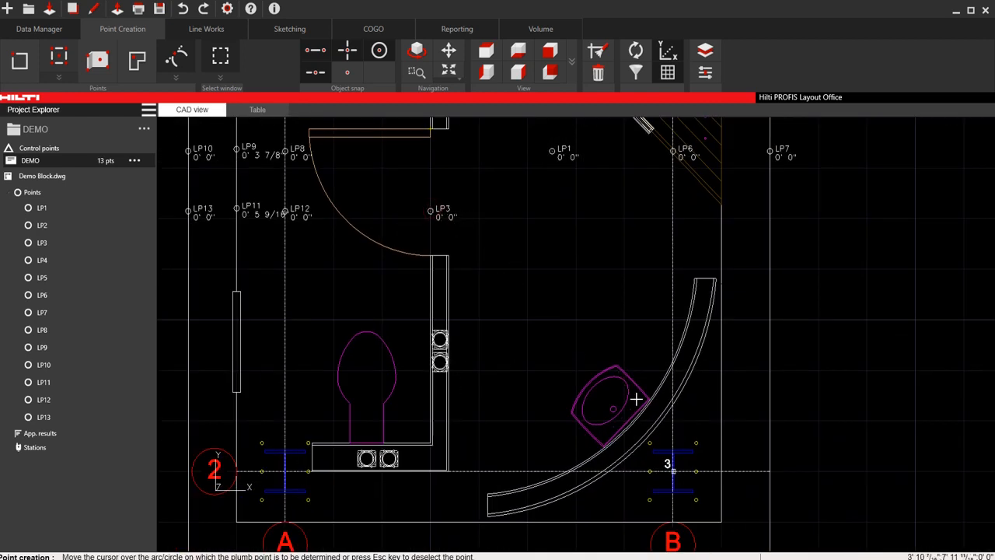
pyautogui.moveTo(707, 461); pyautogui.dragTo(582, 386, button='middle')
pyautogui.scroll(2, 515, 357)
pyautogui.scroll(2, 515, 357)
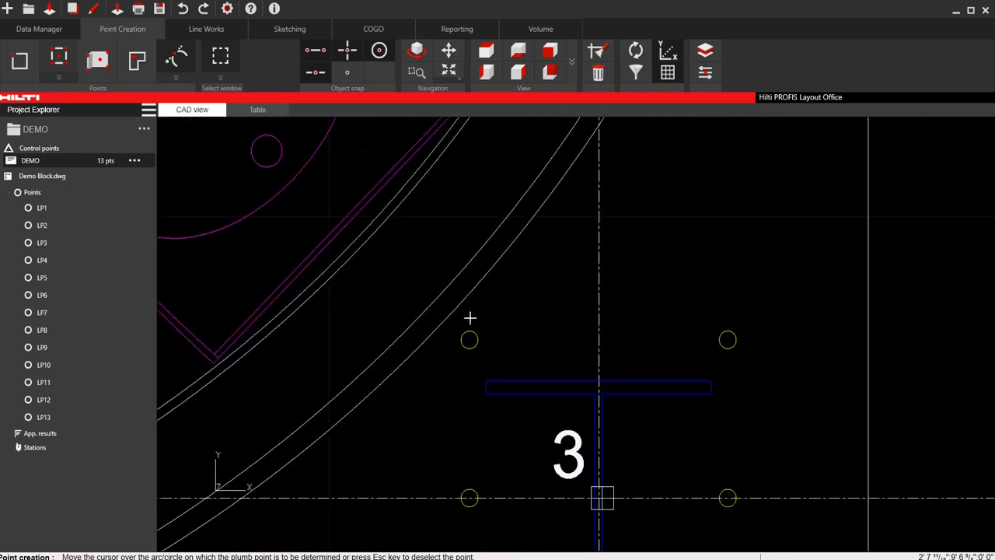
pyautogui.scroll(3, 466, 342)
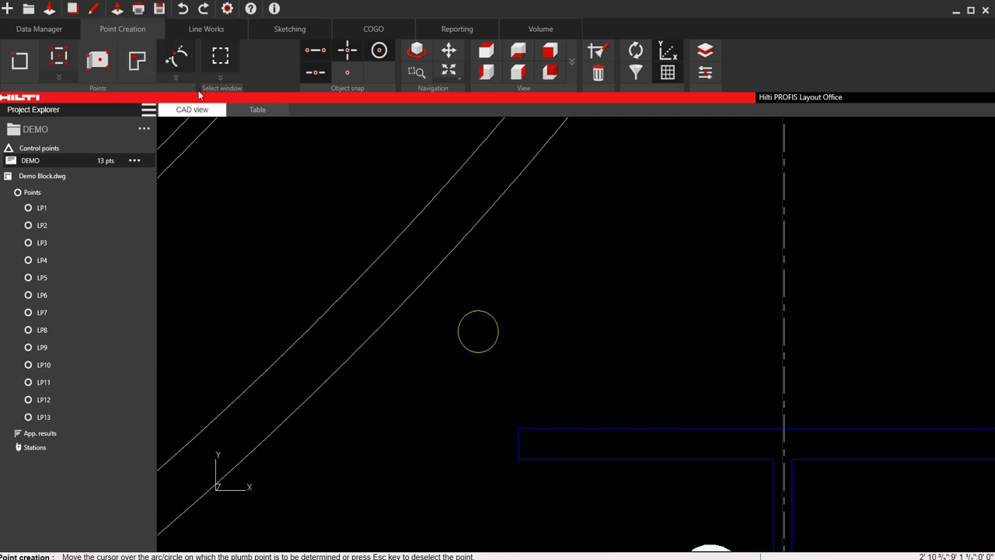
pyautogui.click(493, 312)
pyautogui.click(466, 347)
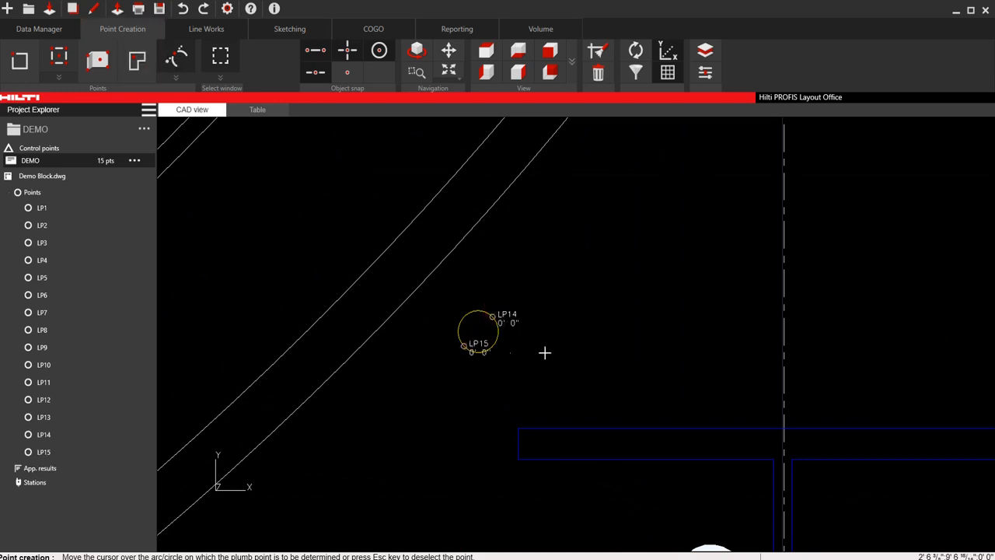
# Create two plumb points from LP3 on opposite sides of the upper-right bolt circle at column B-2
pyautogui.scroll(-3, 599, 362)
pyautogui.moveTo(748, 351); pyautogui.dragTo(500, 360, button='middle')
pyautogui.click(516, 349)
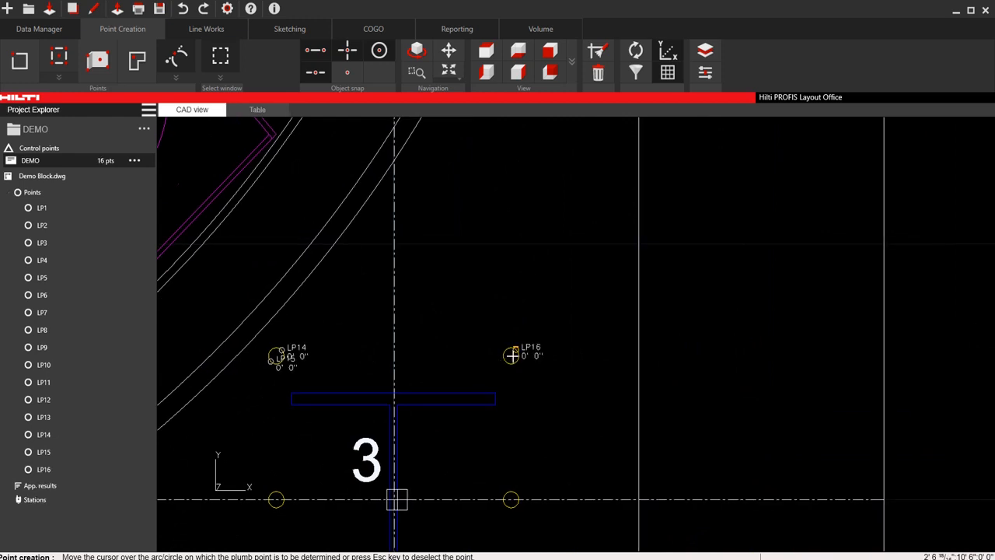
pyautogui.click(506, 361)
pyautogui.scroll(4, 504, 364)
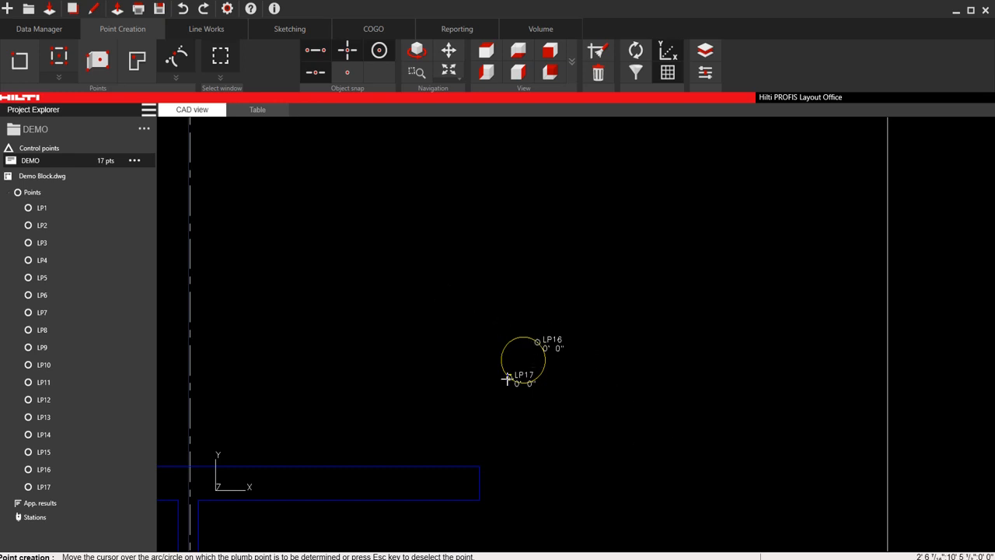
# Create two plumb points from LP3 on opposite sides of the middle-left bolt circle at column B-2
pyautogui.scroll(-8, 506, 380)
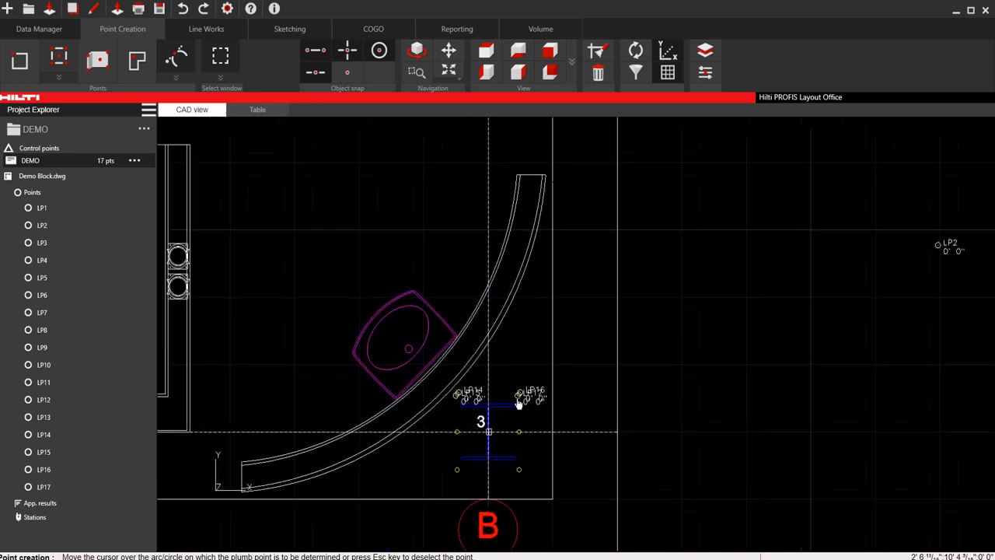
pyautogui.scroll(-4, 518, 404)
pyautogui.scroll(4, 449, 362)
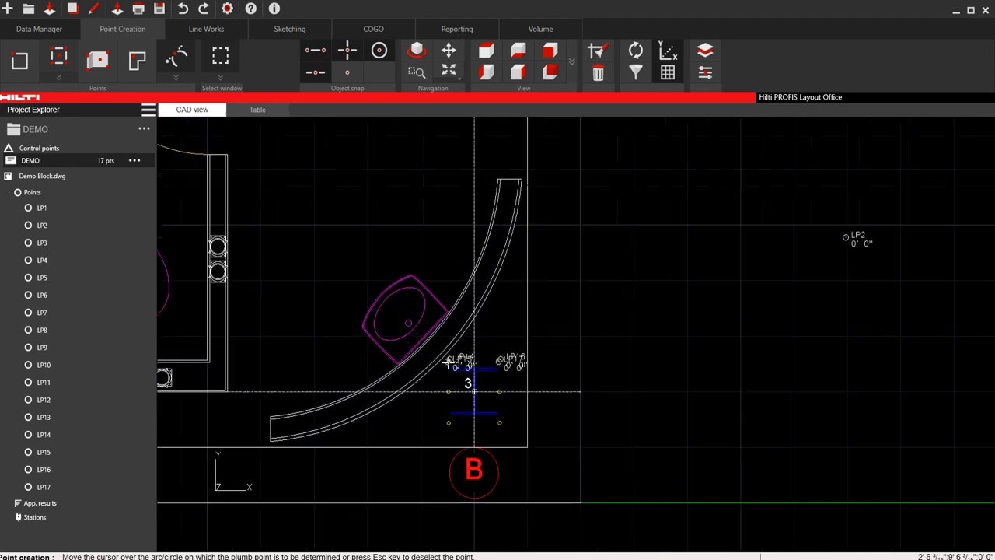
pyautogui.scroll(5, 449, 362)
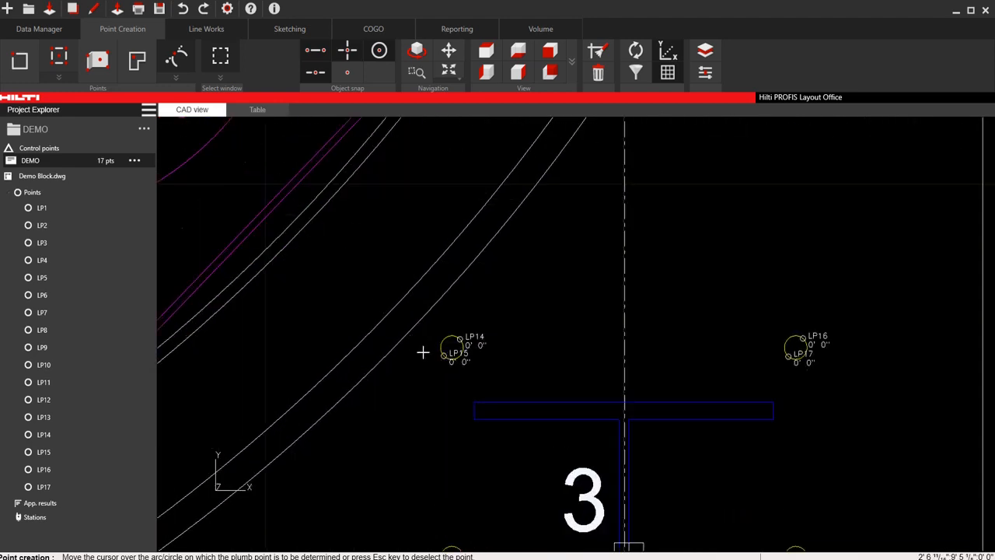
pyautogui.scroll(-4, 481, 365)
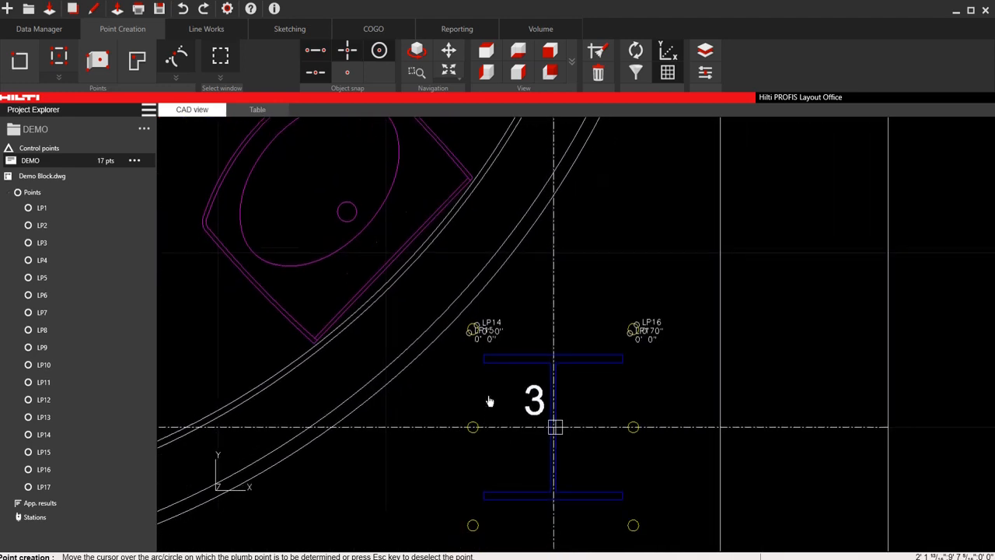
pyautogui.scroll(3, 472, 420)
pyautogui.click(468, 423)
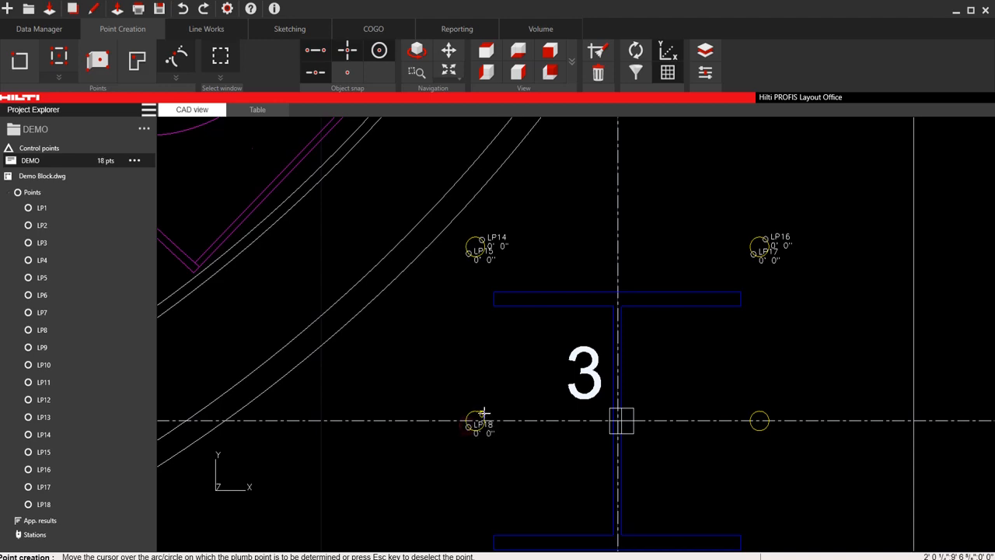
pyautogui.click(483, 413)
pyautogui.scroll(-3, 580, 354)
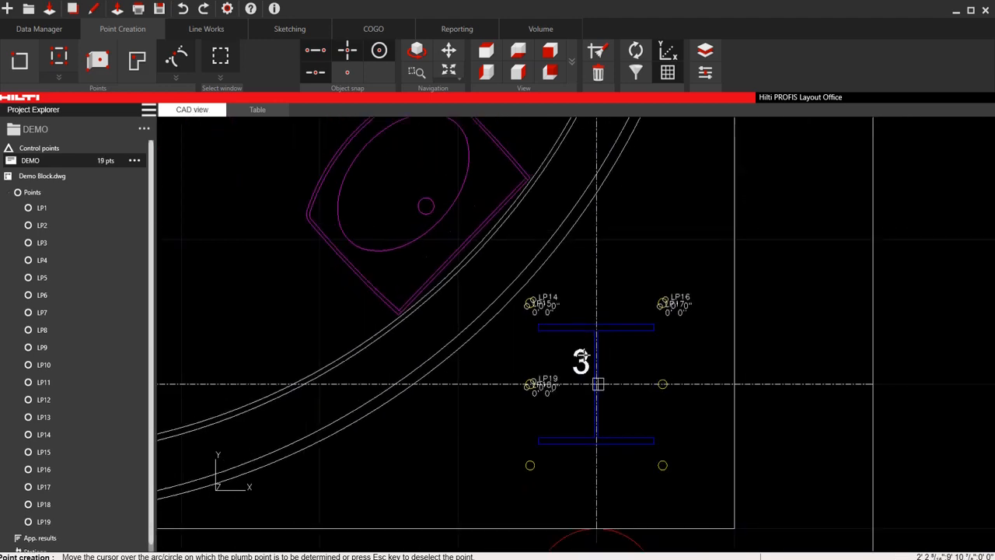
# Open the choice of point construction methods with the whole floor plan in view
pyautogui.scroll(-6, 584, 356)
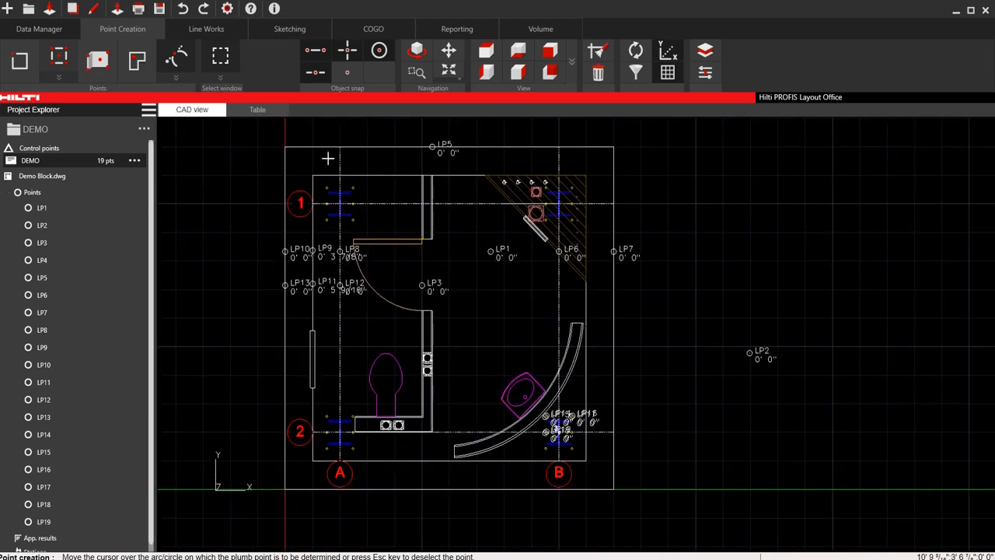
pyautogui.click(176, 77)
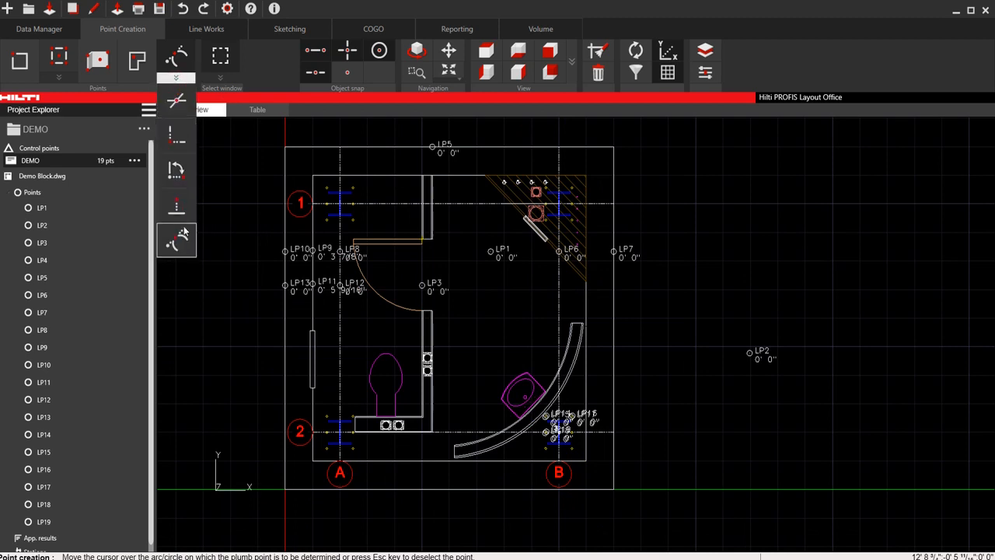